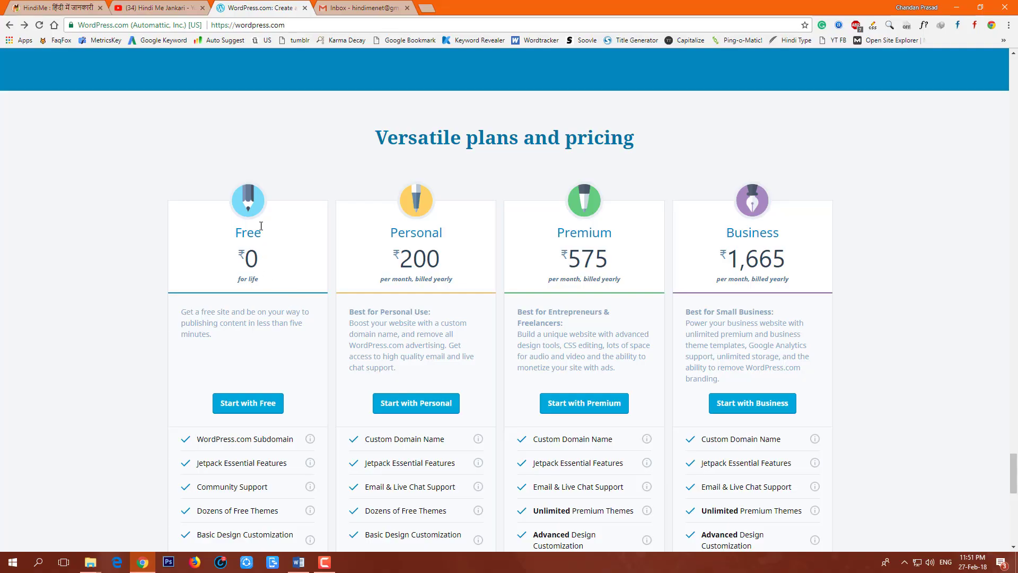
Start a site on the Free plan and name it Hindi Me.
click(259, 406)
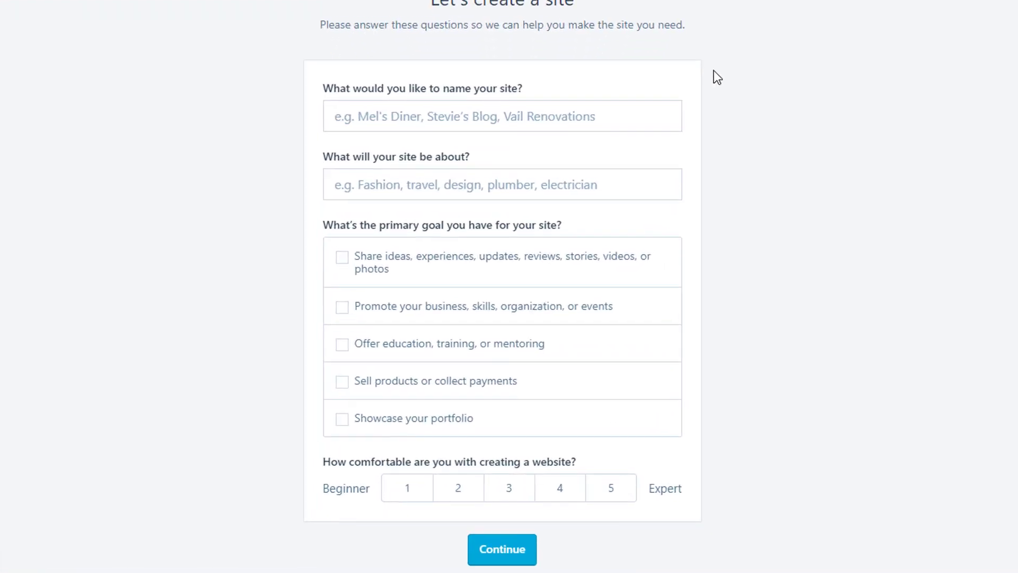
click(591, 107)
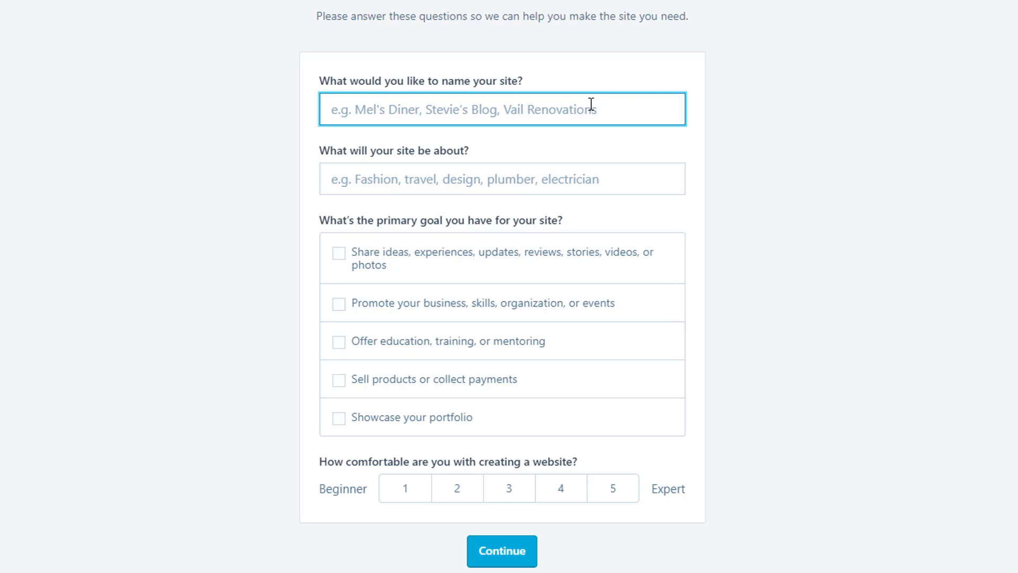
text(H)
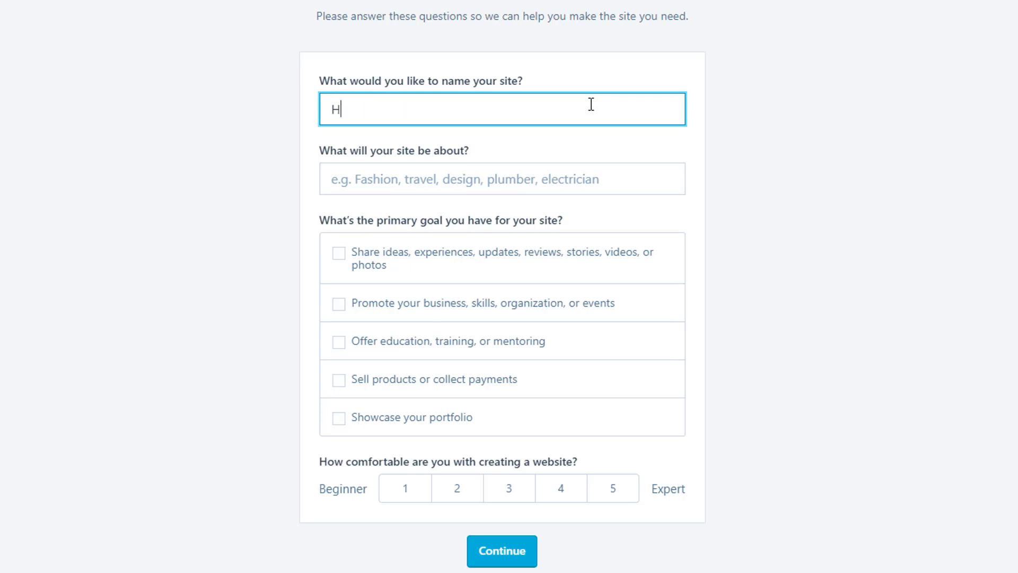
text(indi Me)
Describe what the site will be about as Hindi blog.
click(520, 184)
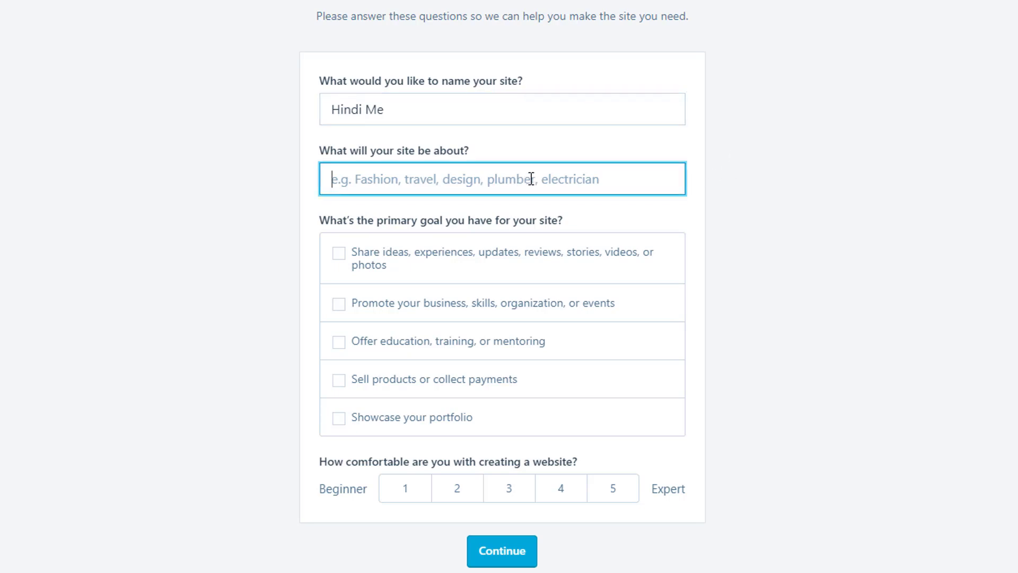
text(Hi)
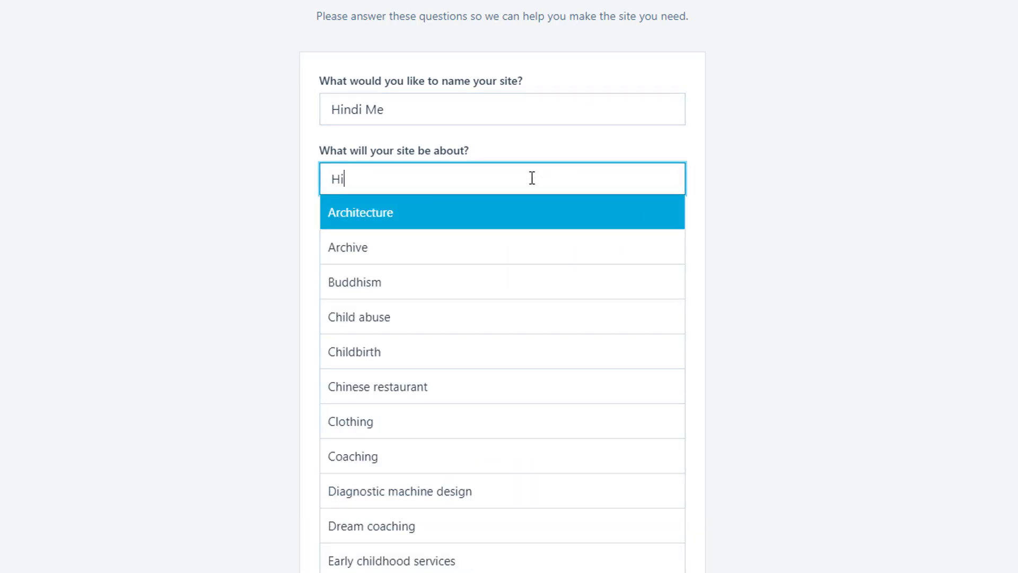
text(ndi bl)
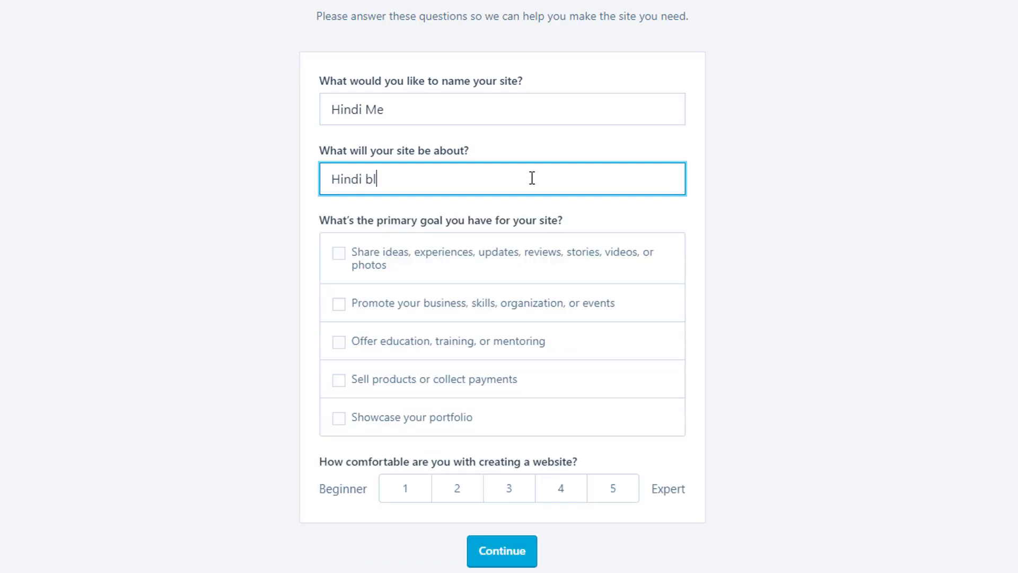
text(og)
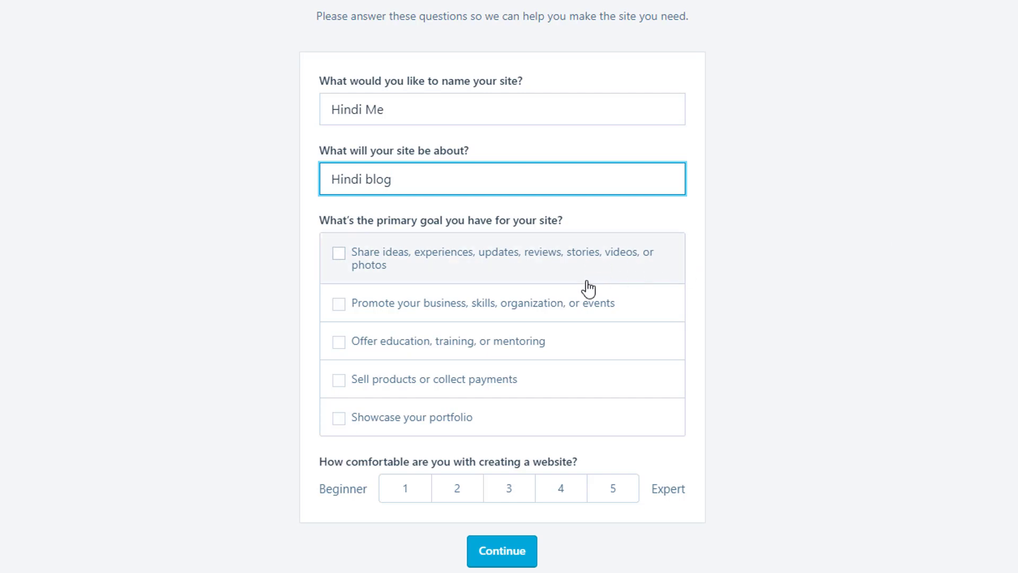
Choose sharing ideas, experiences and stories plus offering education, training or mentoring as the site's primary goals.
click(491, 269)
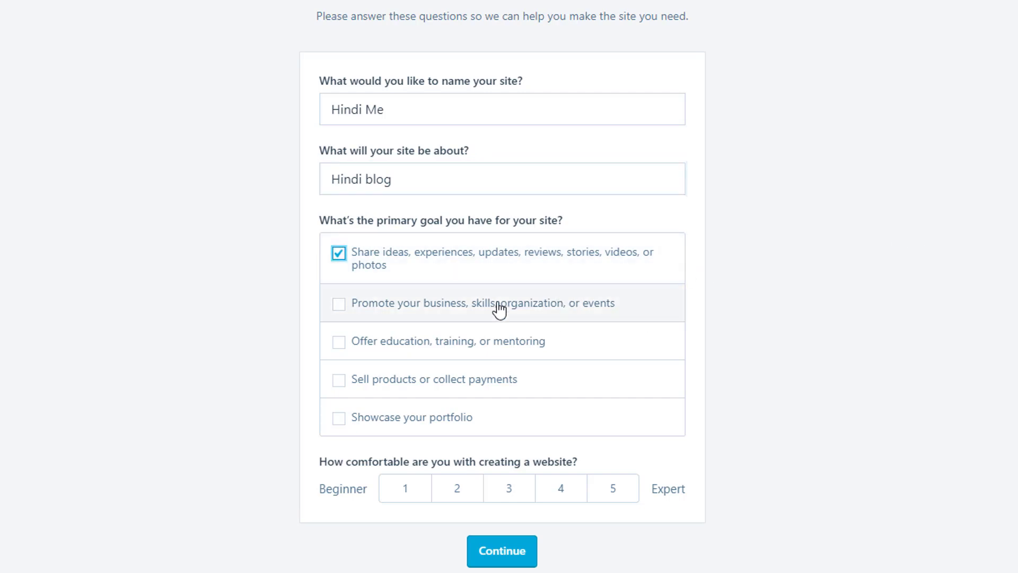
click(484, 312)
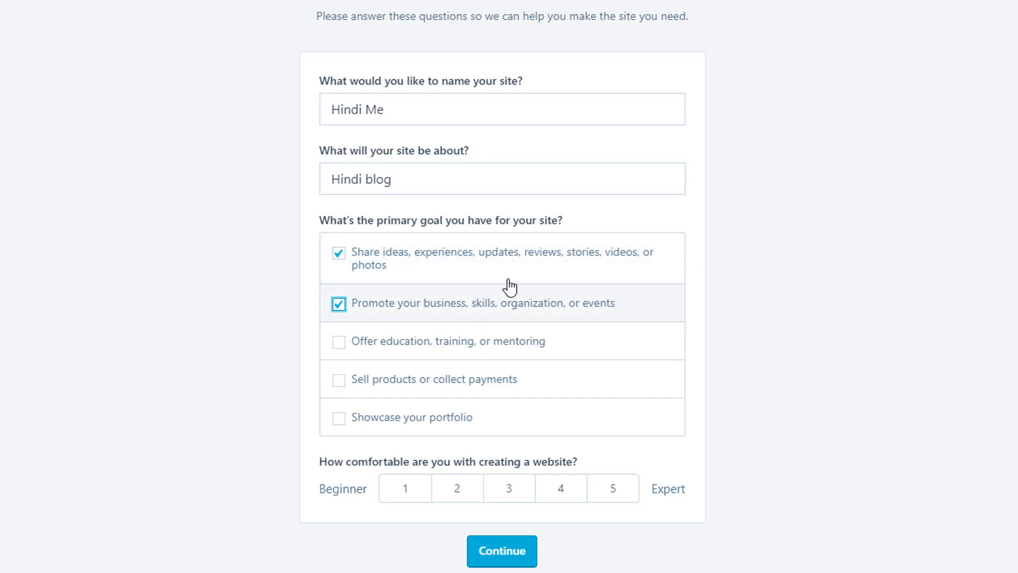
click(484, 304)
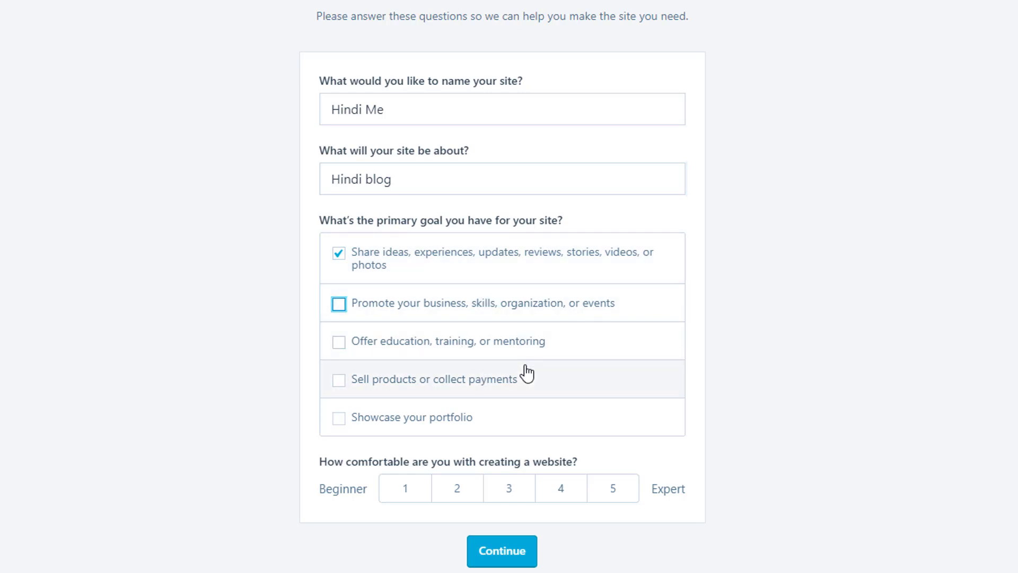
click(481, 343)
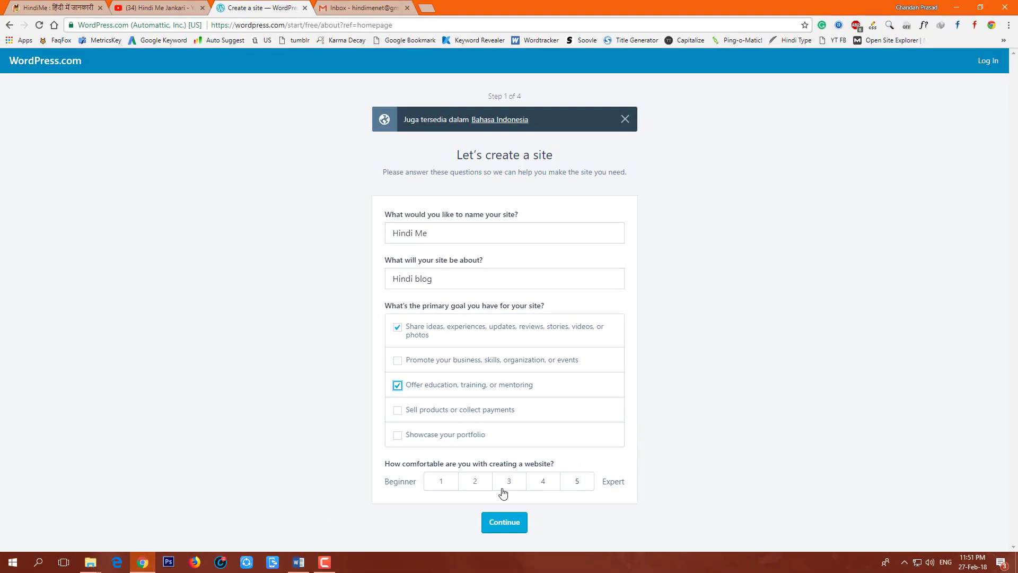
Rate the comfort with creating a website as 1, continue, and choose the Penscratch theme.
click(438, 487)
click(524, 526)
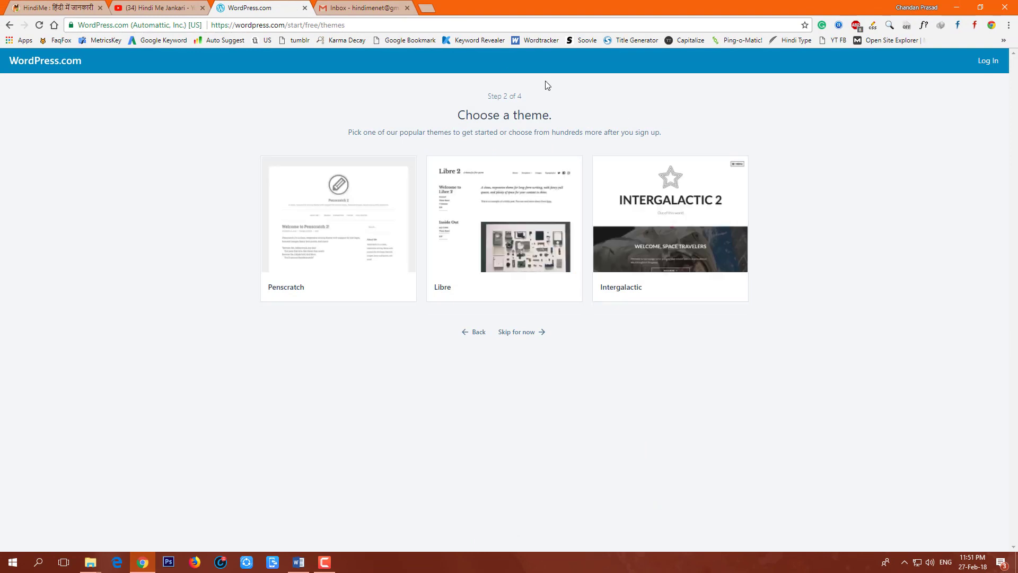
click(391, 211)
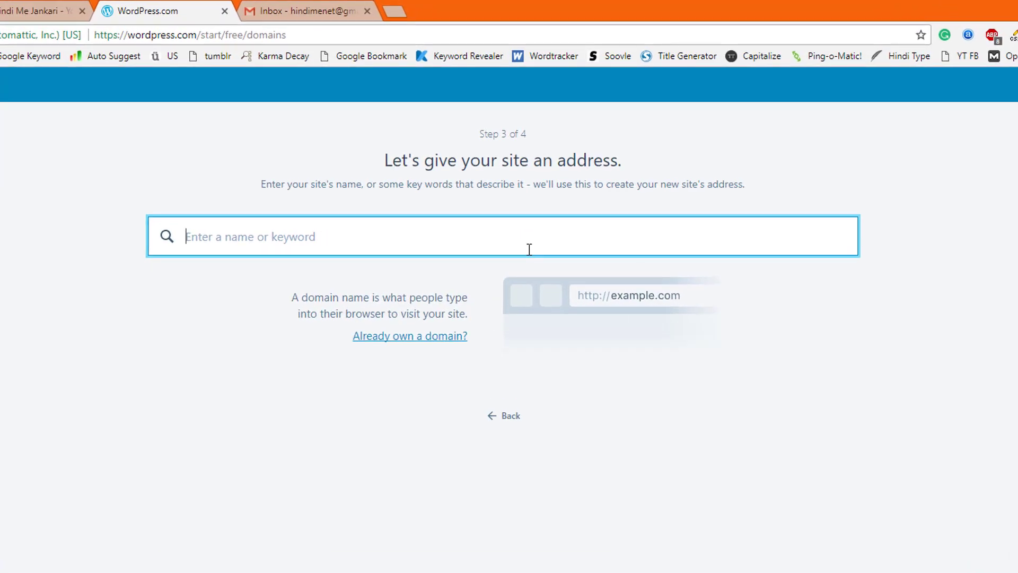
Search for a site address with the keyword hindime and look through the suggested domains.
text(hindime)
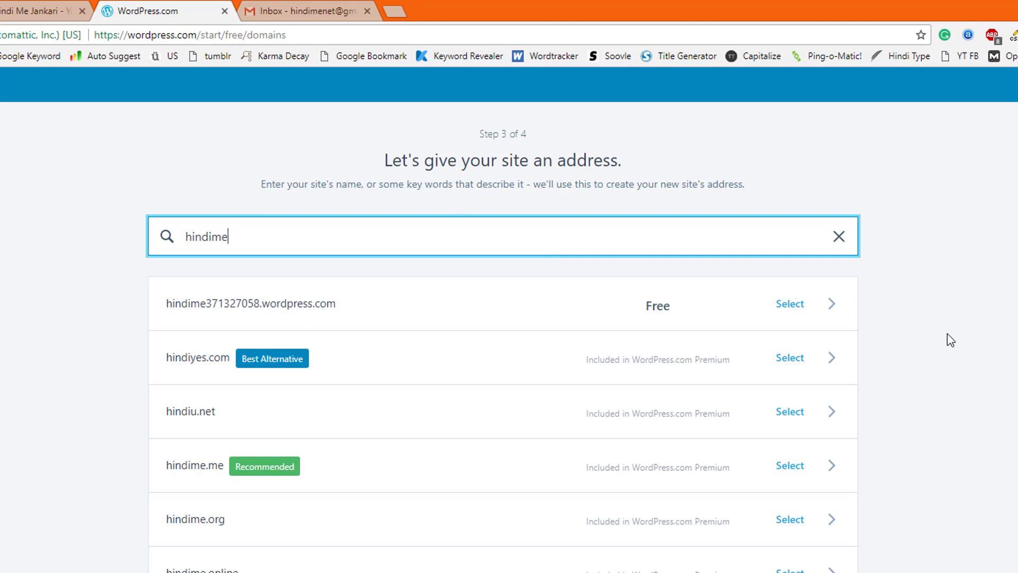
scroll(416, 486, down, 3)
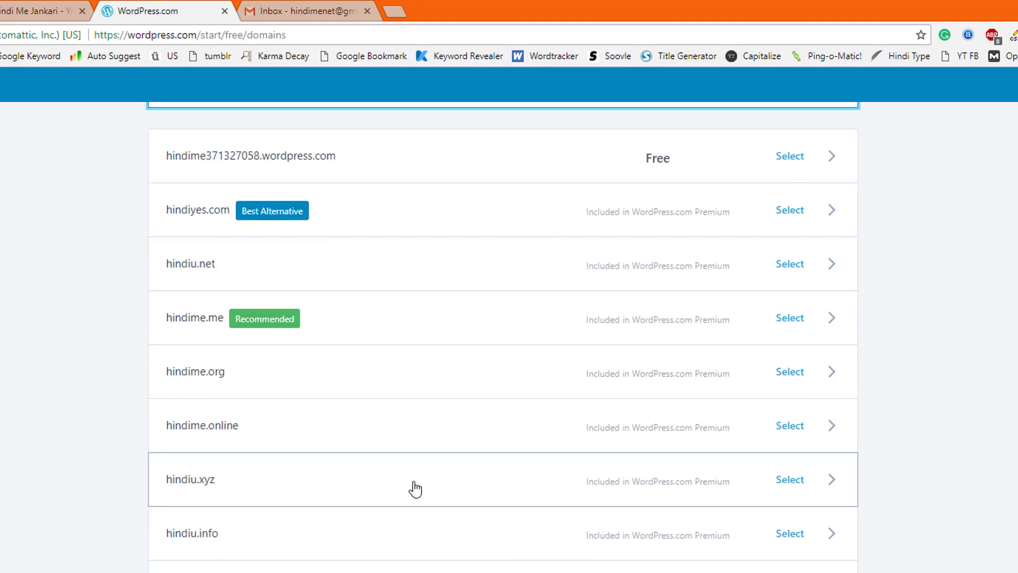
scroll(420, 488, up, 3)
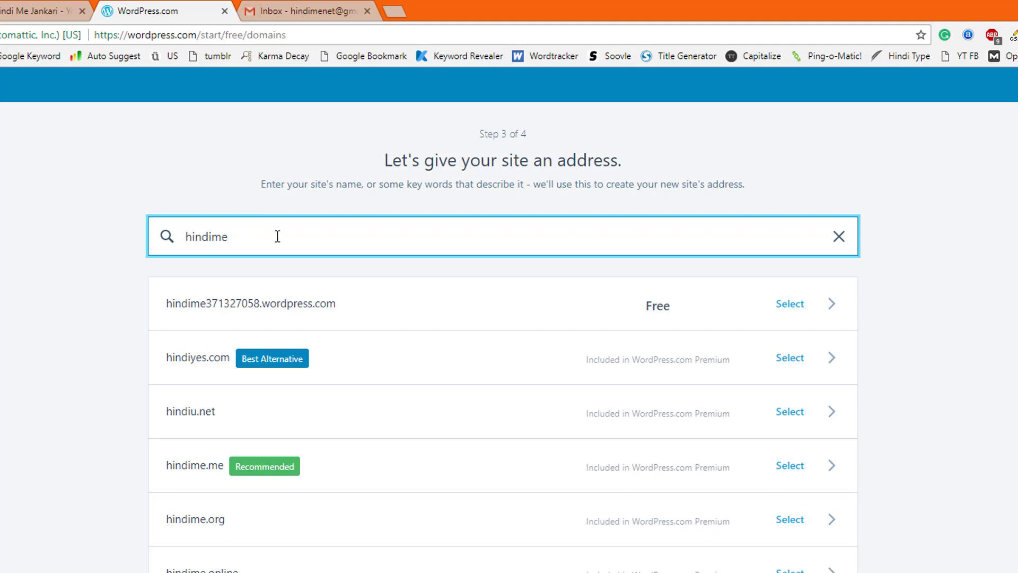
Extend the address search to hindimejankari and select the free wordpress.com address.
text(janka)
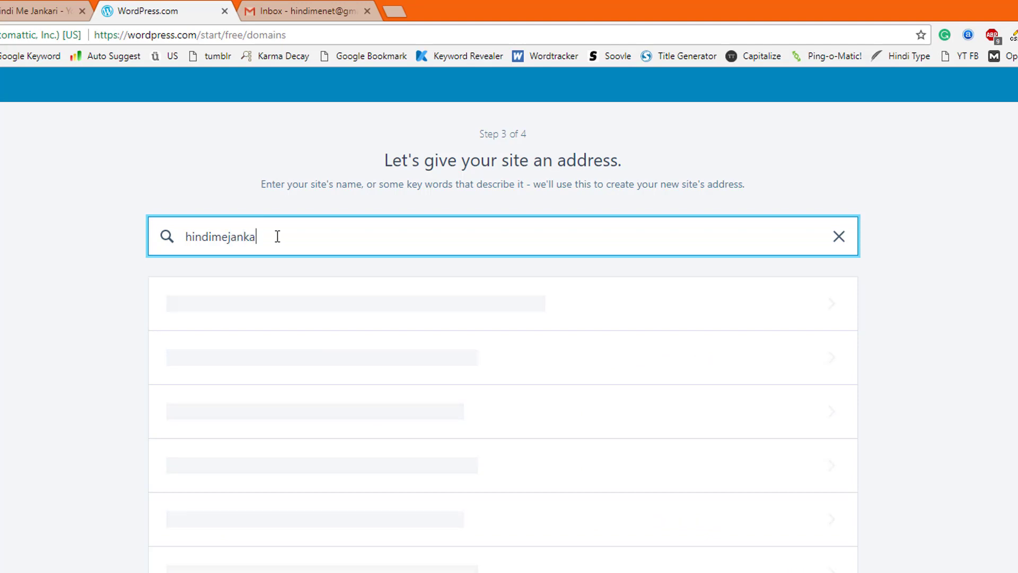
text(ri)
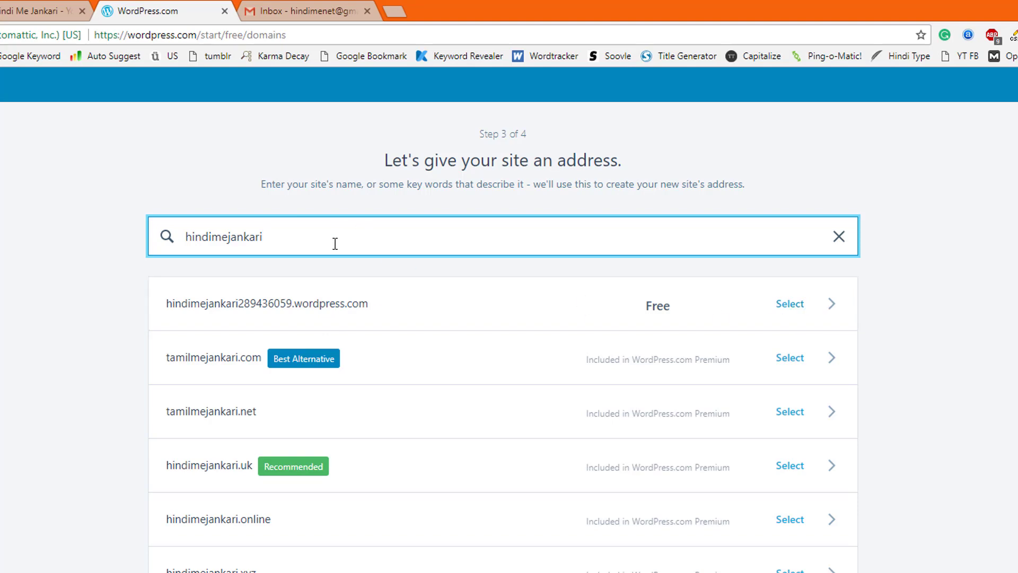
click(793, 305)
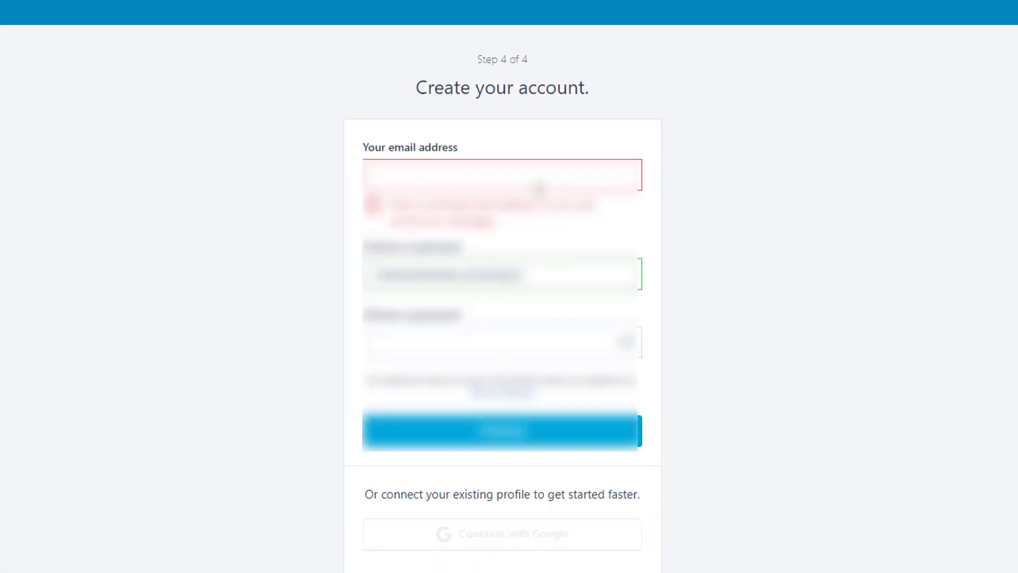
Fill in the account's email address using the saved suggestion.
click(493, 175)
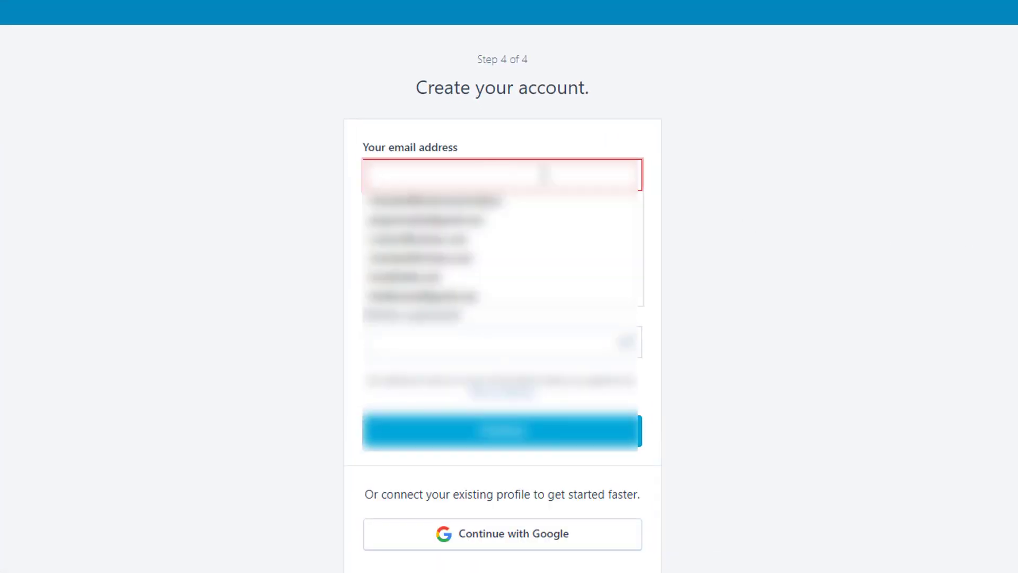
click(785, 164)
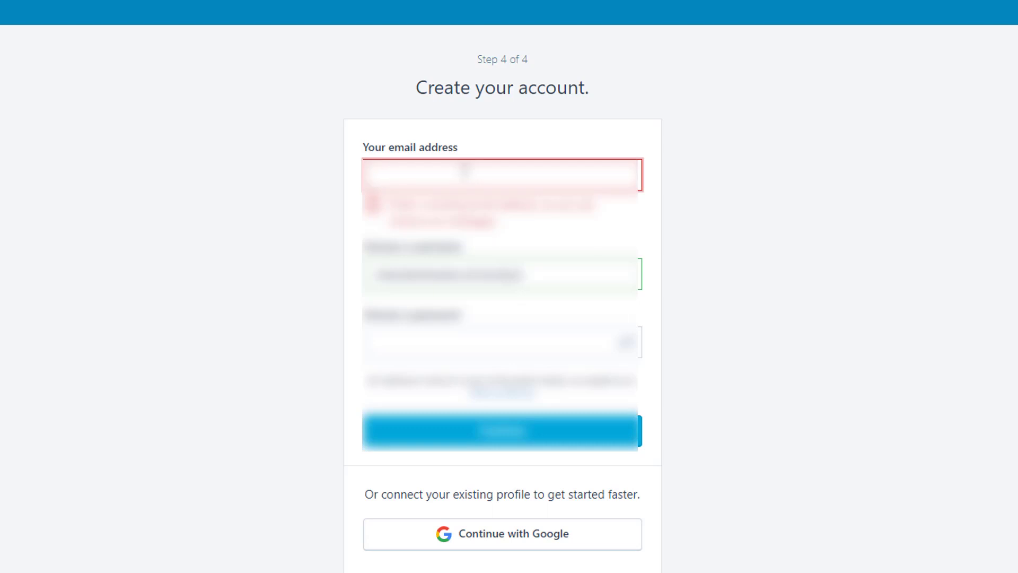
click(465, 169)
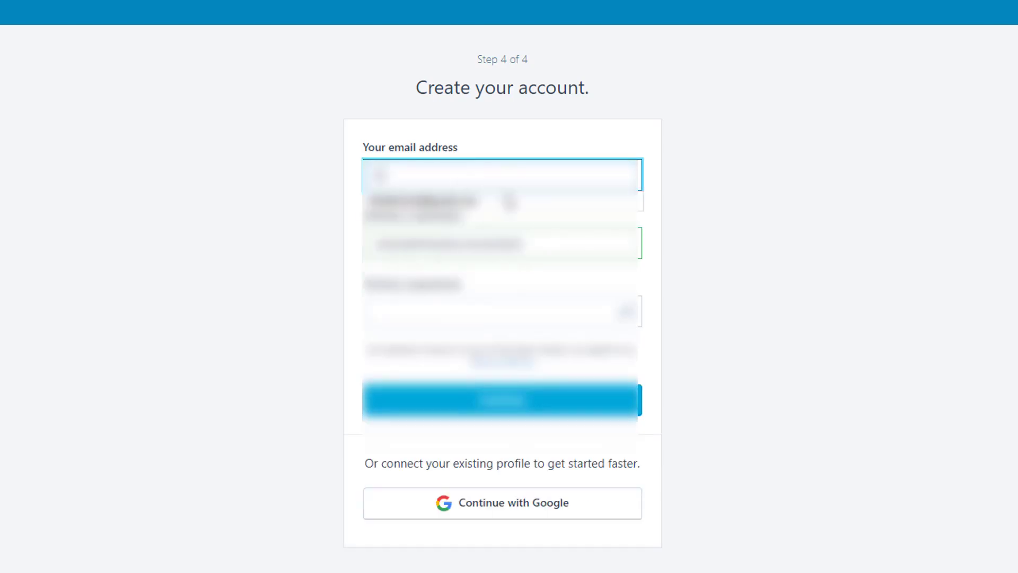
click(504, 203)
Try replacing the suggested username with a custom one in the account form.
drag(561, 245, 271, 245)
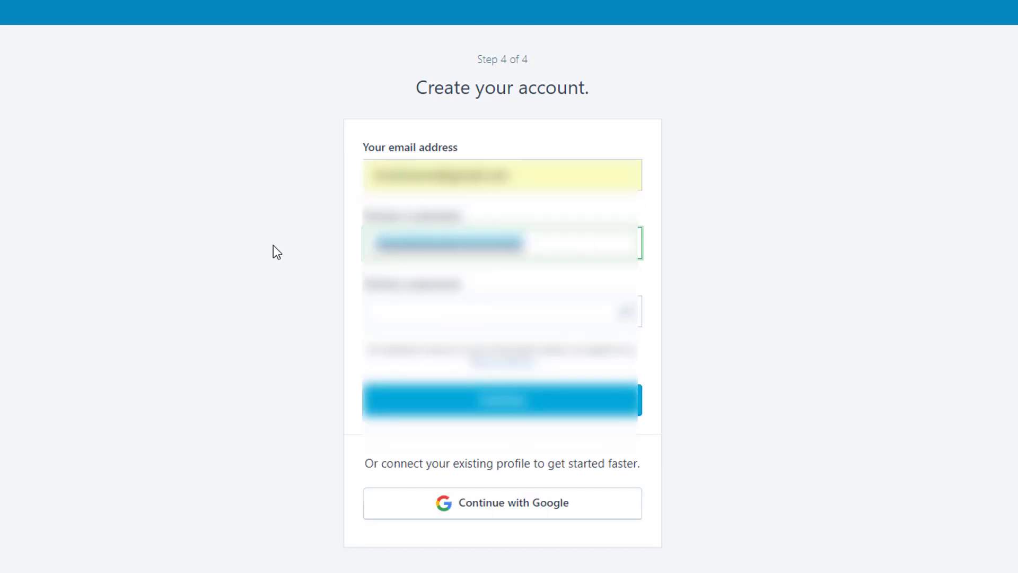
key(BackSpace)
text(tutorial)
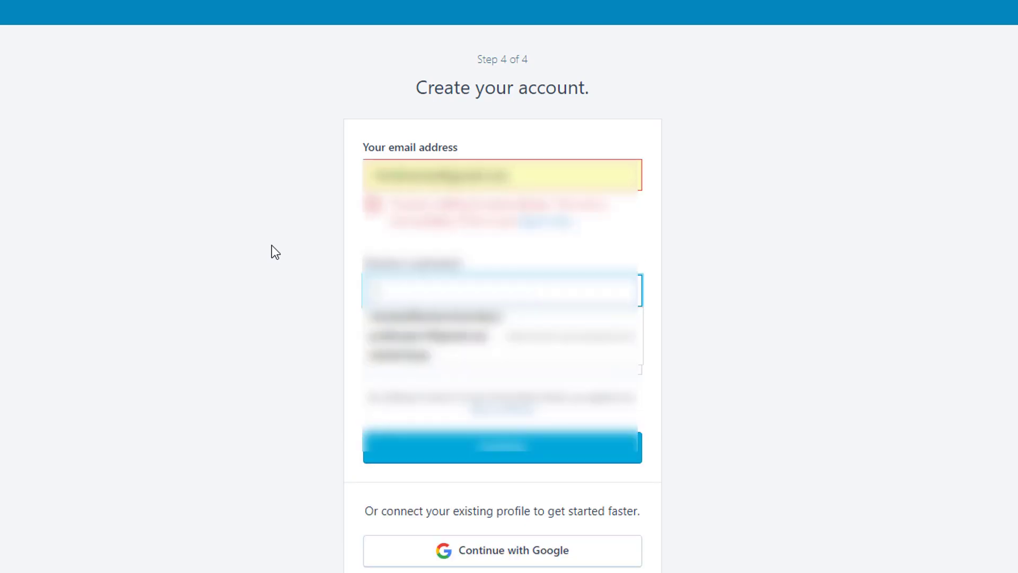
text(01)
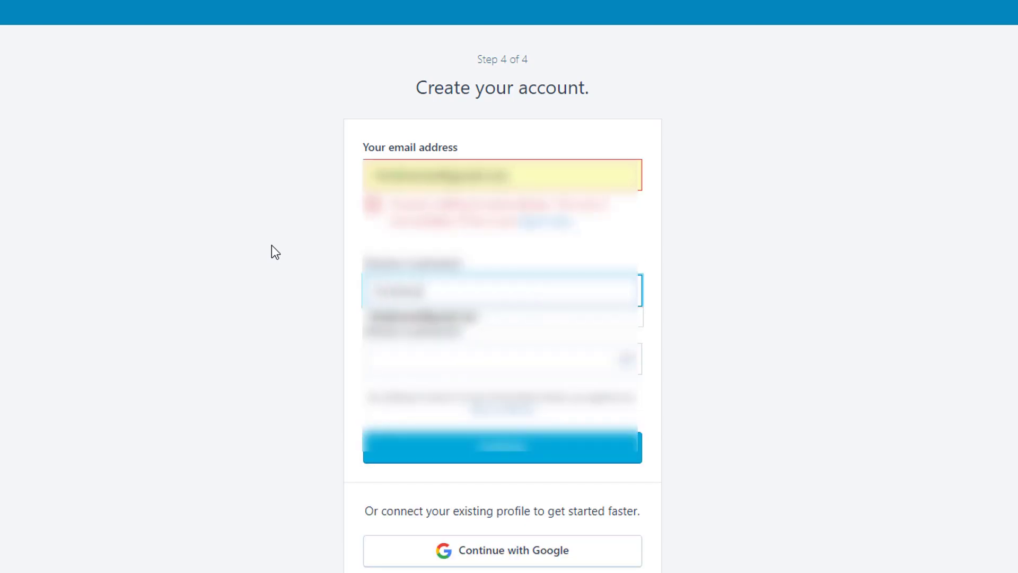
text(guide1)
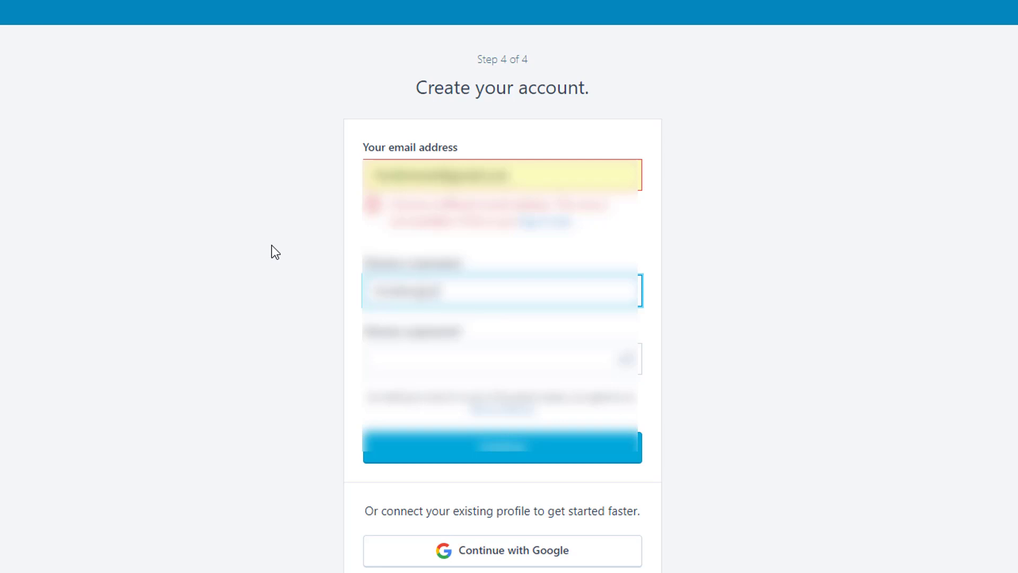
click(639, 239)
click(470, 362)
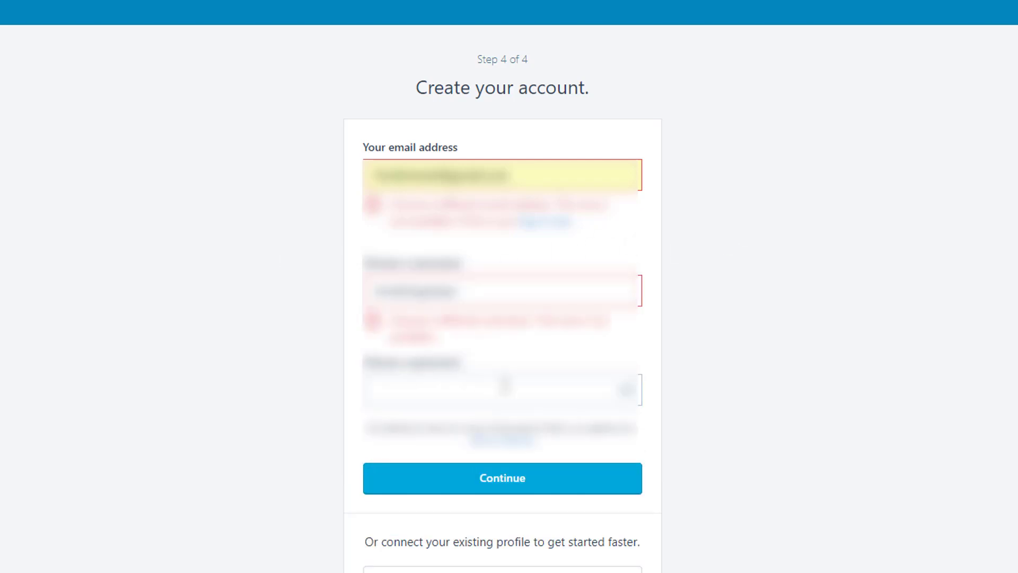
Replace the rejected username with a different one in the account form.
click(535, 287)
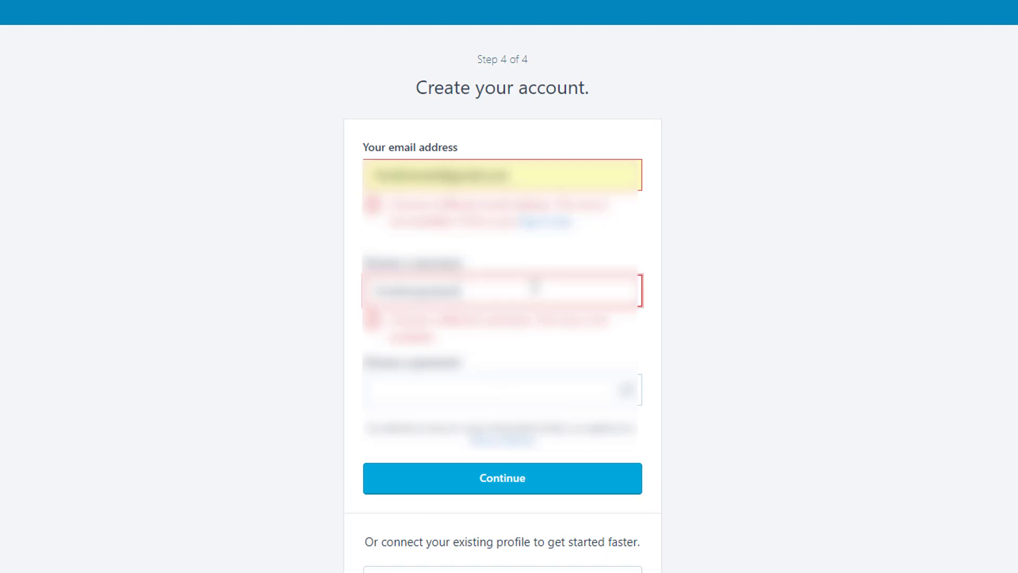
drag(534, 287, 357, 295)
text(newuser)
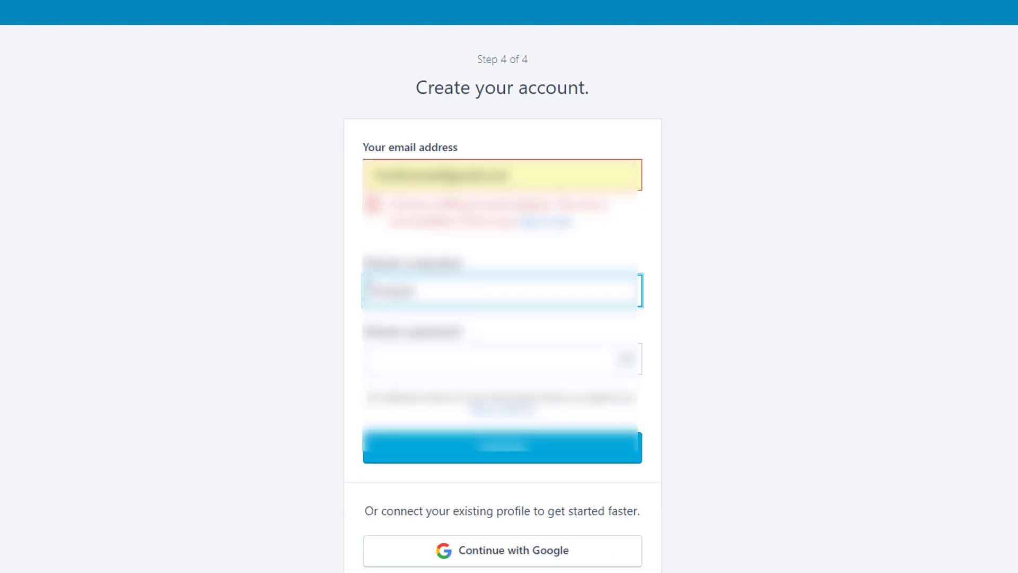
click(644, 247)
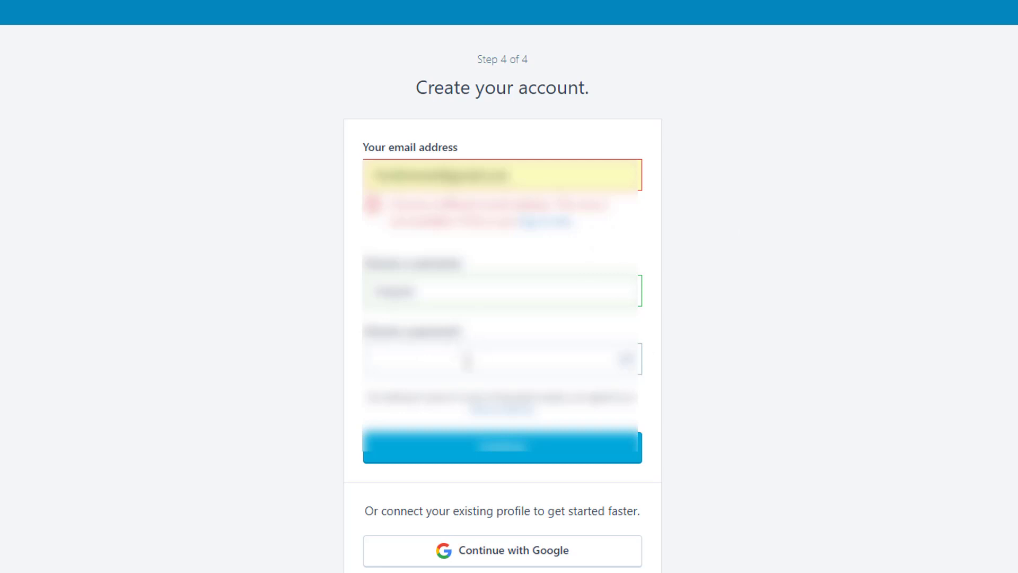
click(467, 360)
click(626, 272)
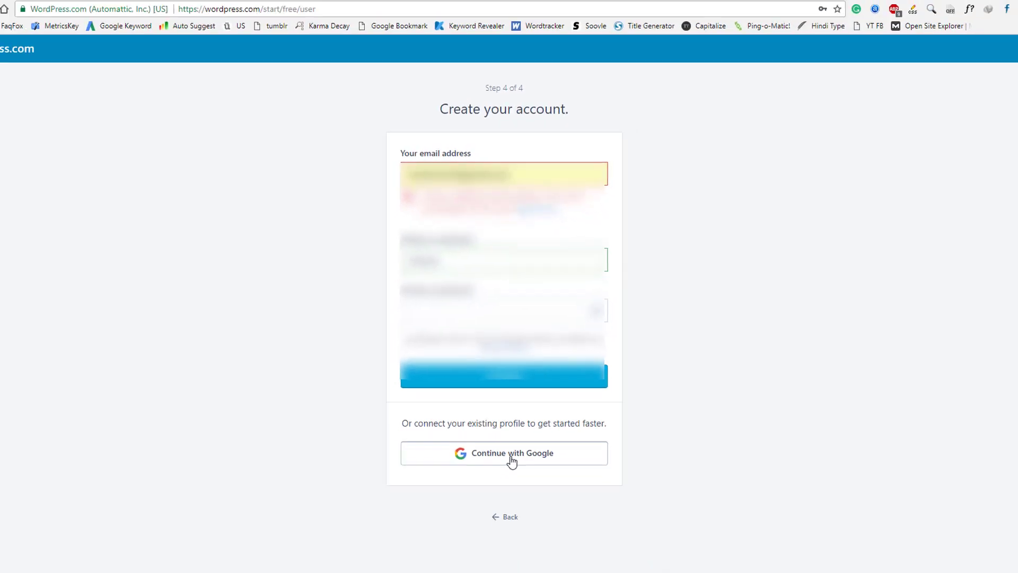
Continue the signup with Google using the second listed account, and repeat the same Google sign-in on the login page.
click(511, 458)
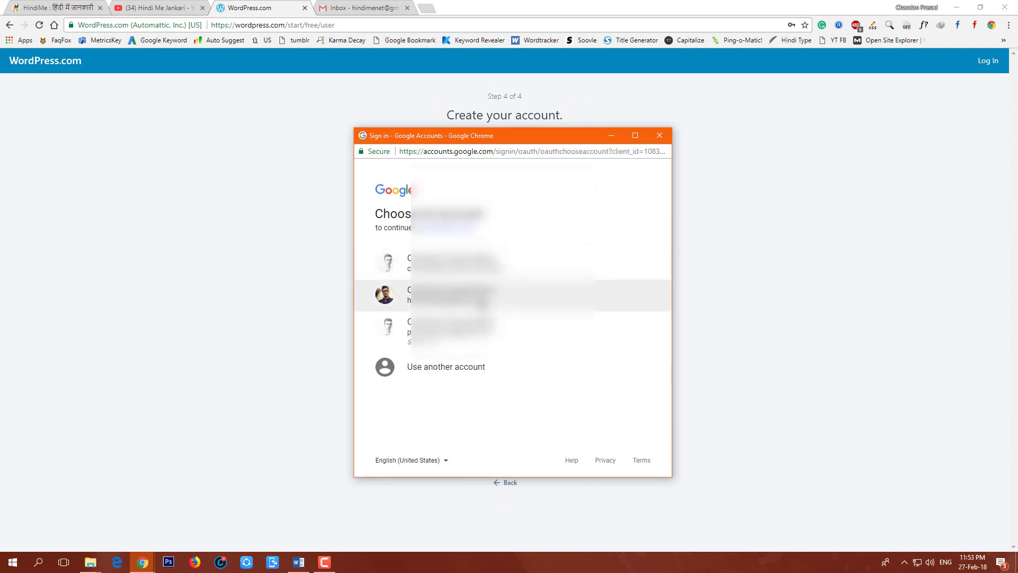
click(478, 300)
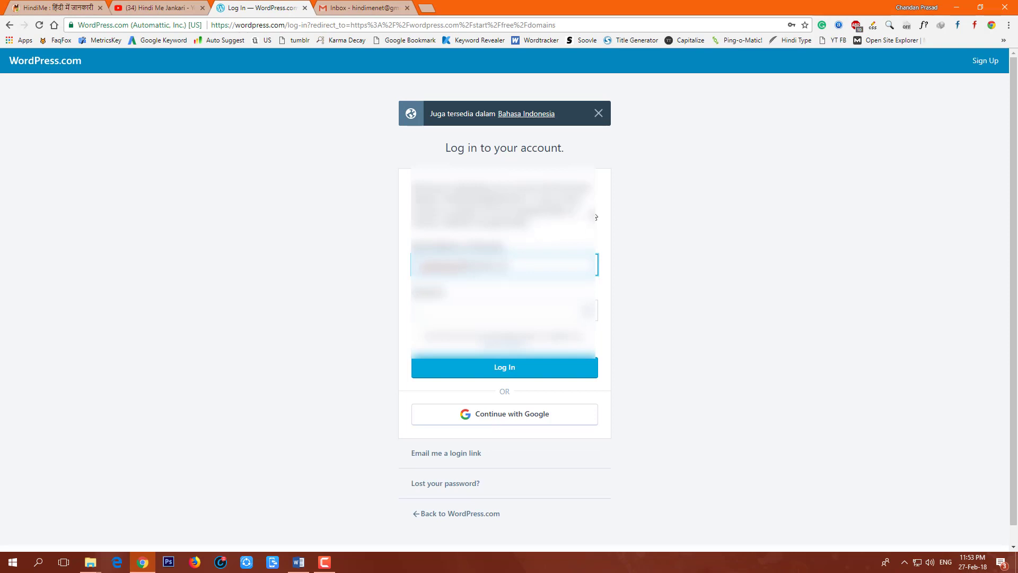
click(518, 418)
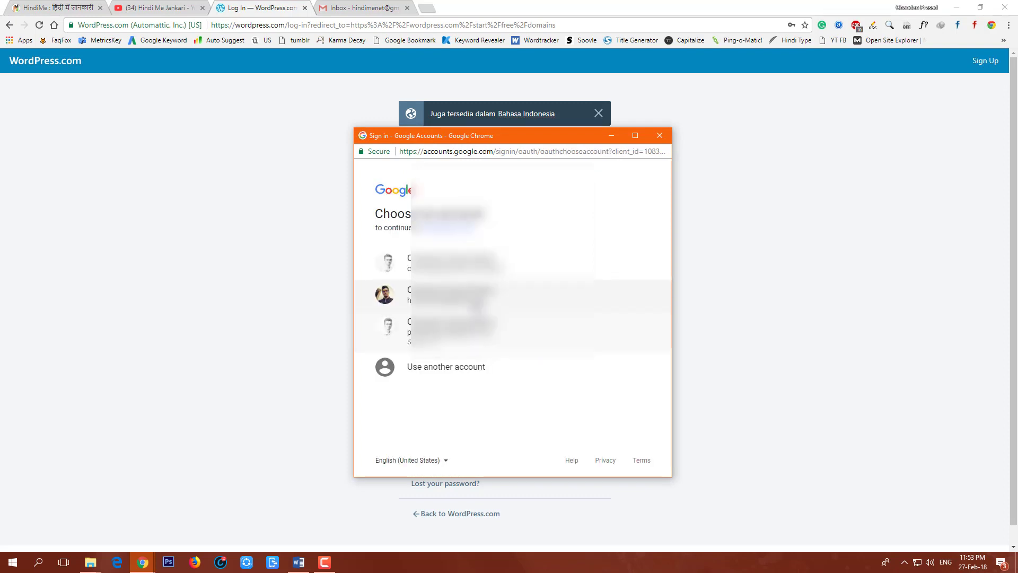
click(625, 307)
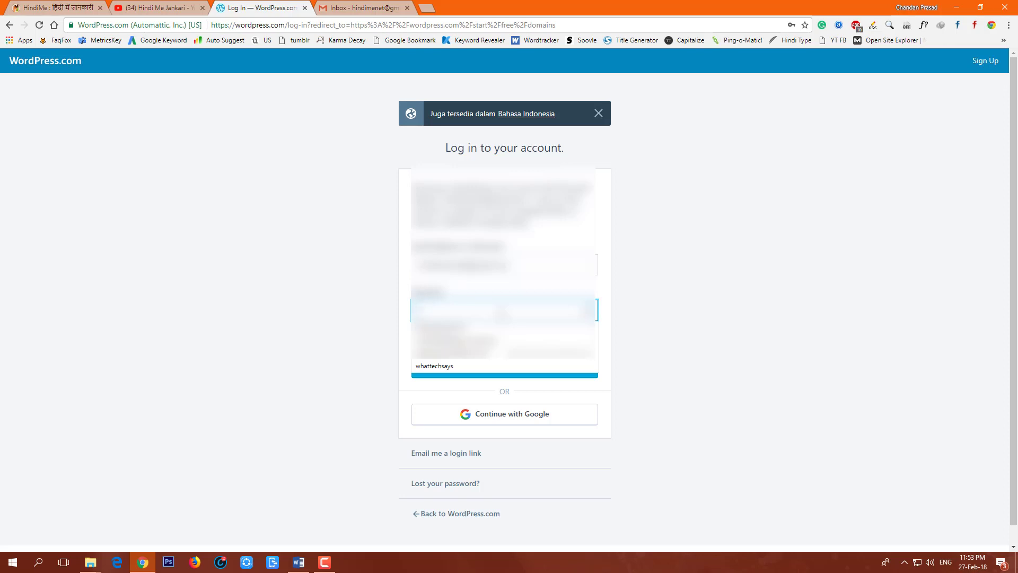
Enter the account password in the login form and log in to WordPress.com.
key(Escape)
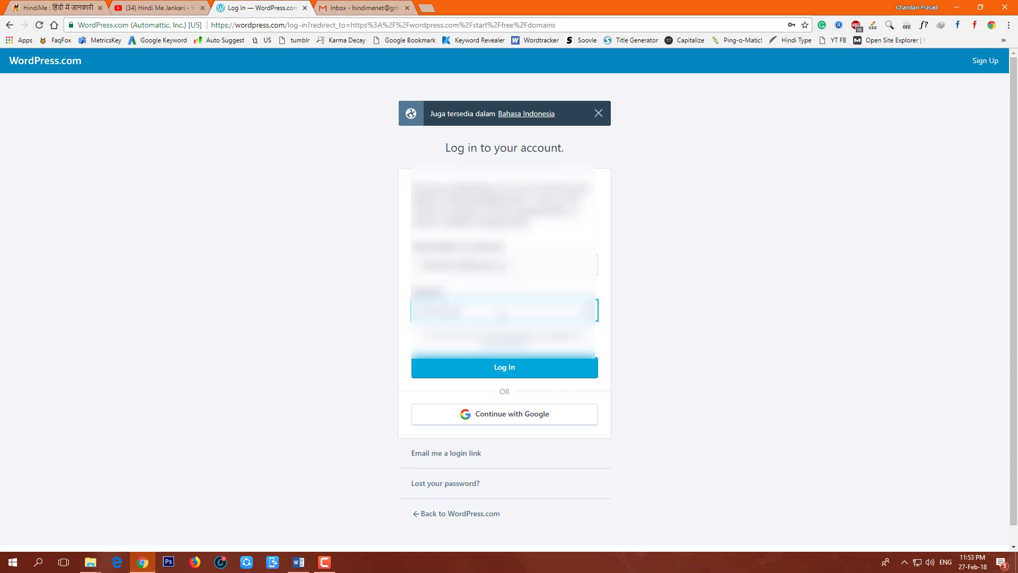
click(515, 371)
click(506, 367)
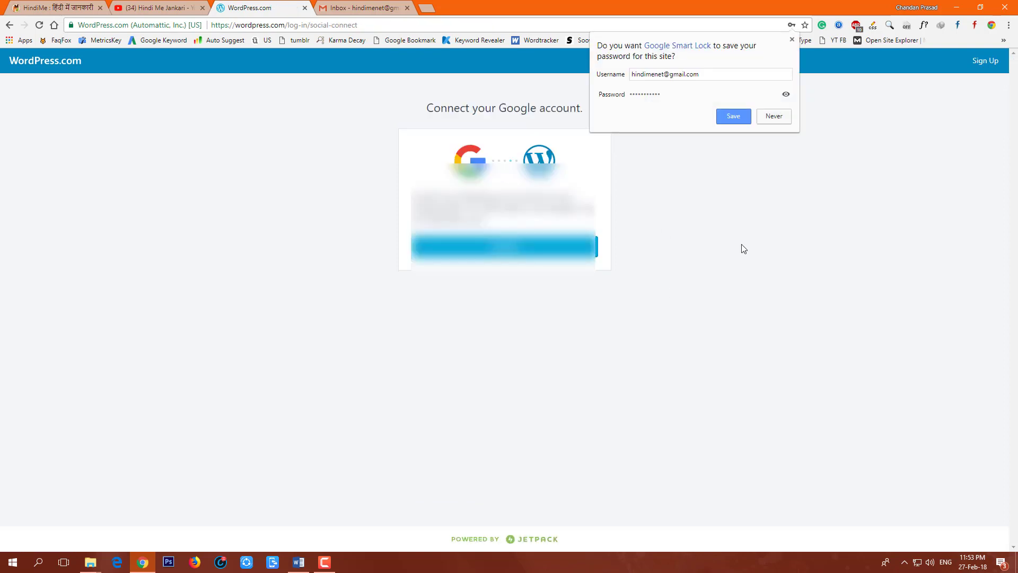
Decline saving the password in the browser and connect the WordPress.com account to the Google profile.
click(772, 120)
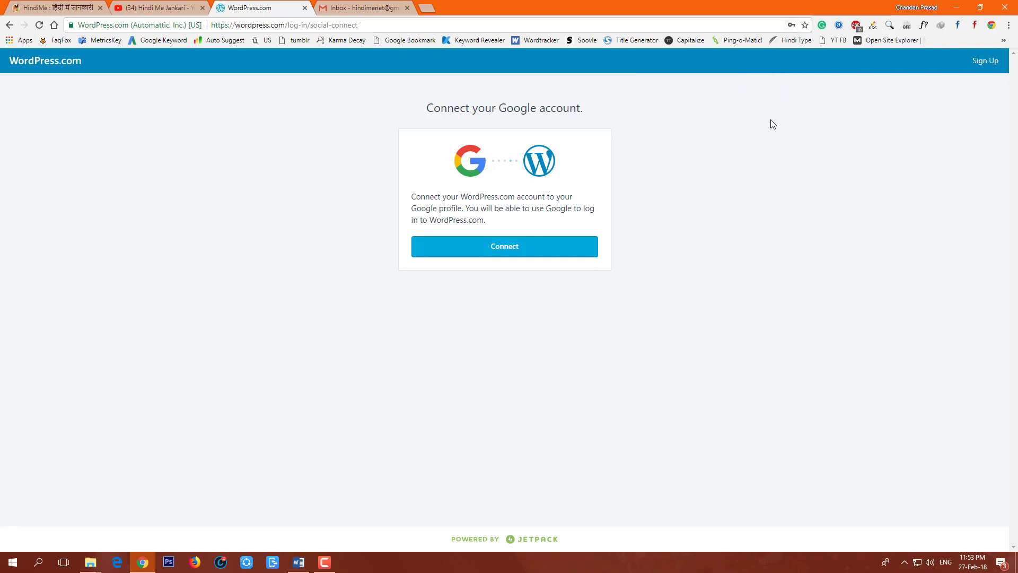
click(532, 256)
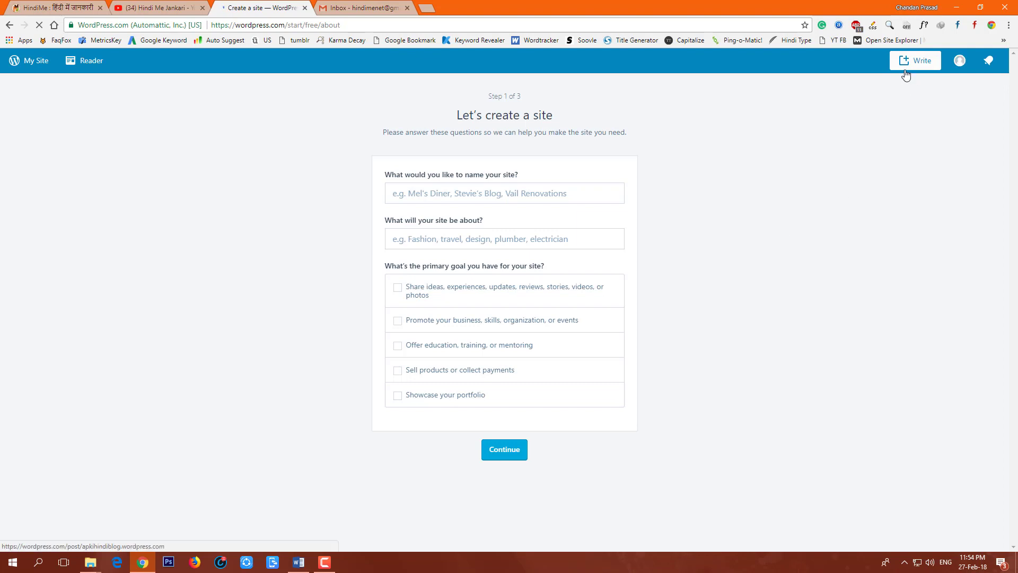
Look over the account profile and the site's stats, and view the apkihindiblog site preview.
click(959, 62)
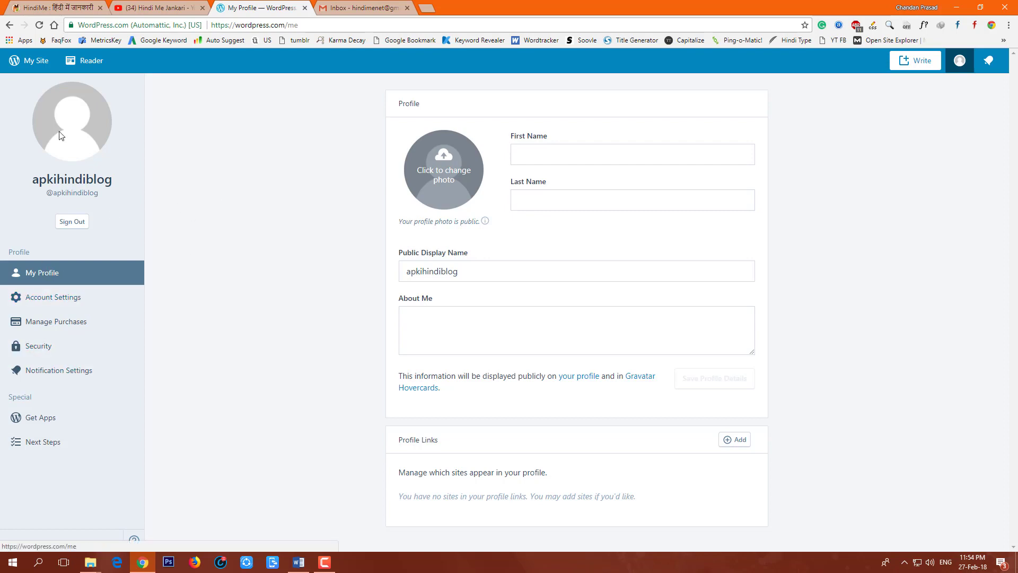
click(37, 63)
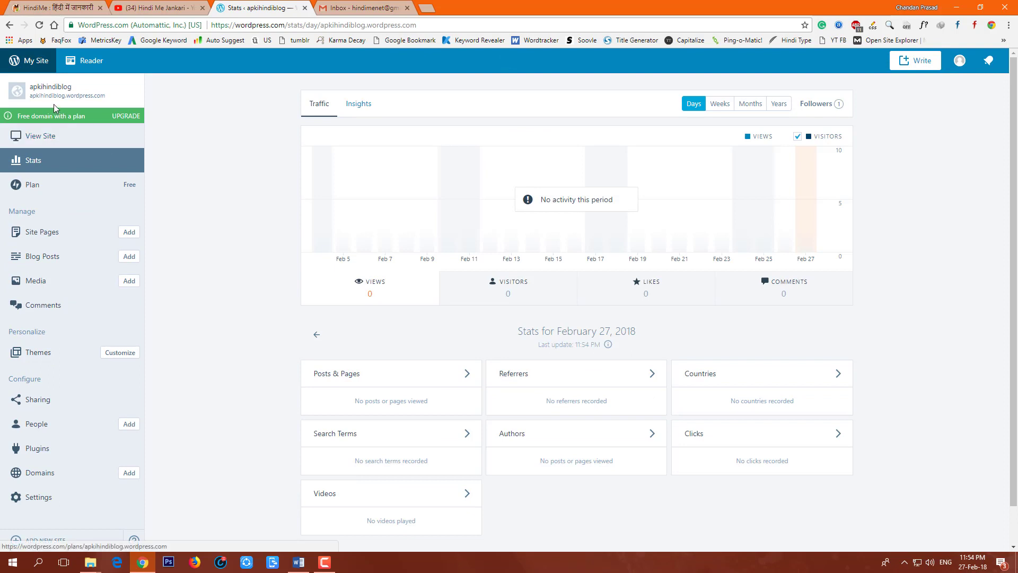
click(38, 137)
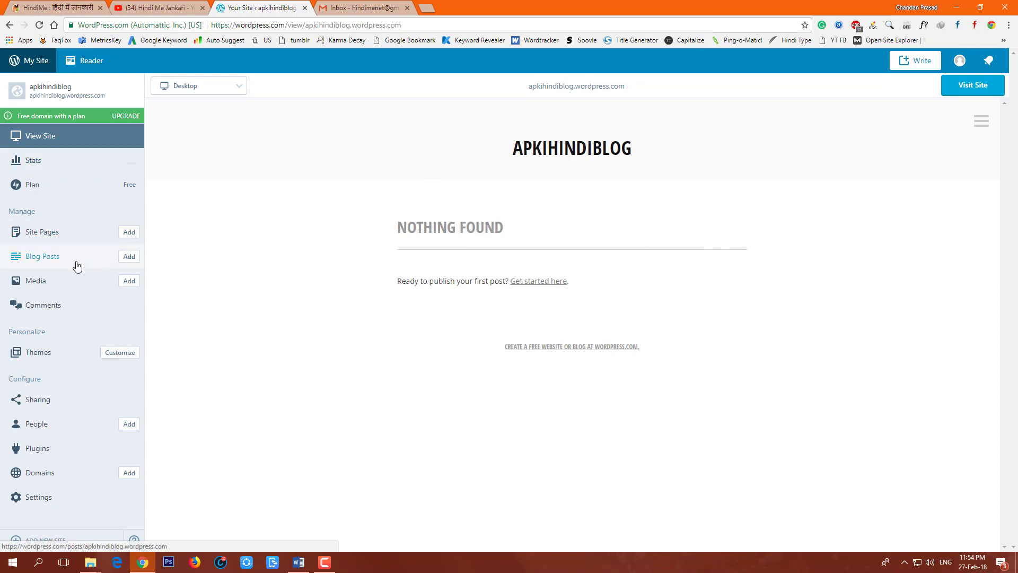
Start a new blog post, dismiss the payment buttons tip, and check the HTML editor before returning to the Visual editor.
click(129, 257)
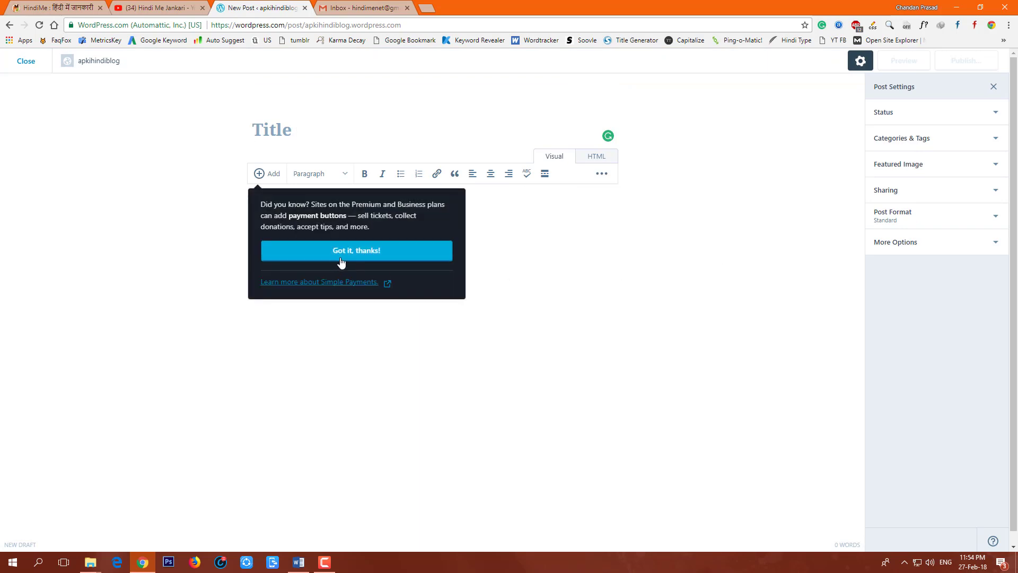
click(364, 253)
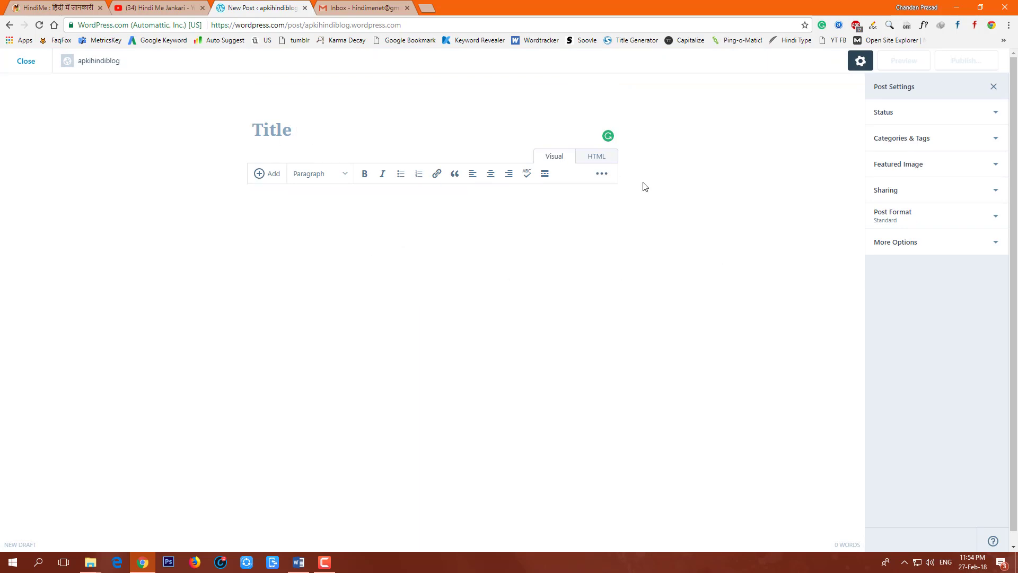
click(597, 159)
click(555, 158)
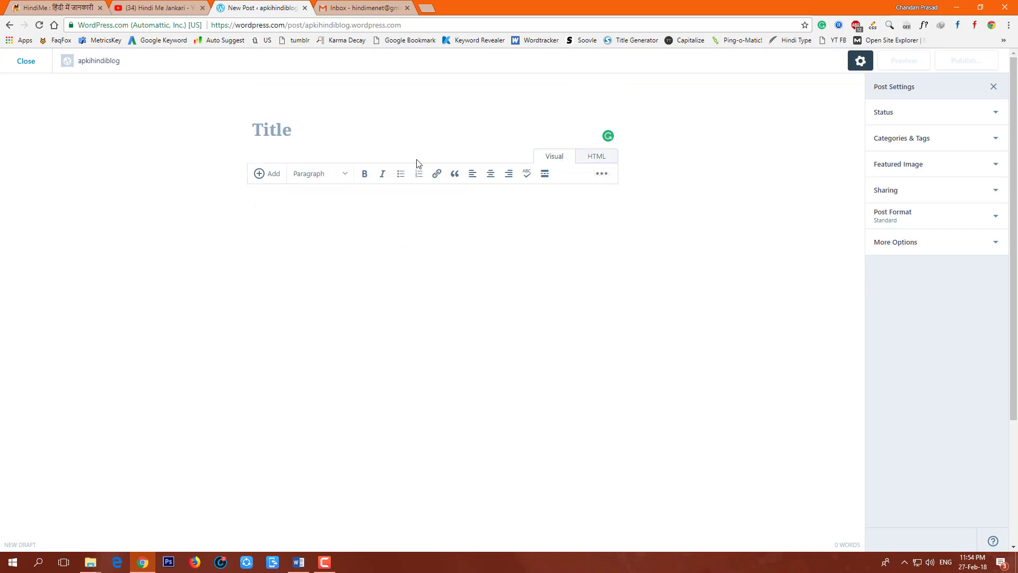
Title the new post "Blog Post Title".
click(324, 137)
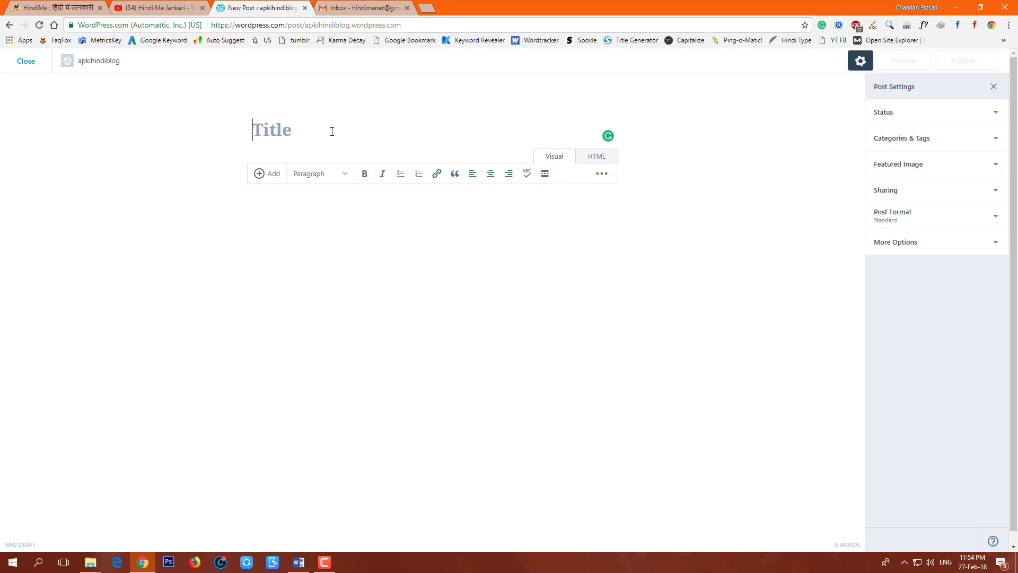
text(Blog Pos)
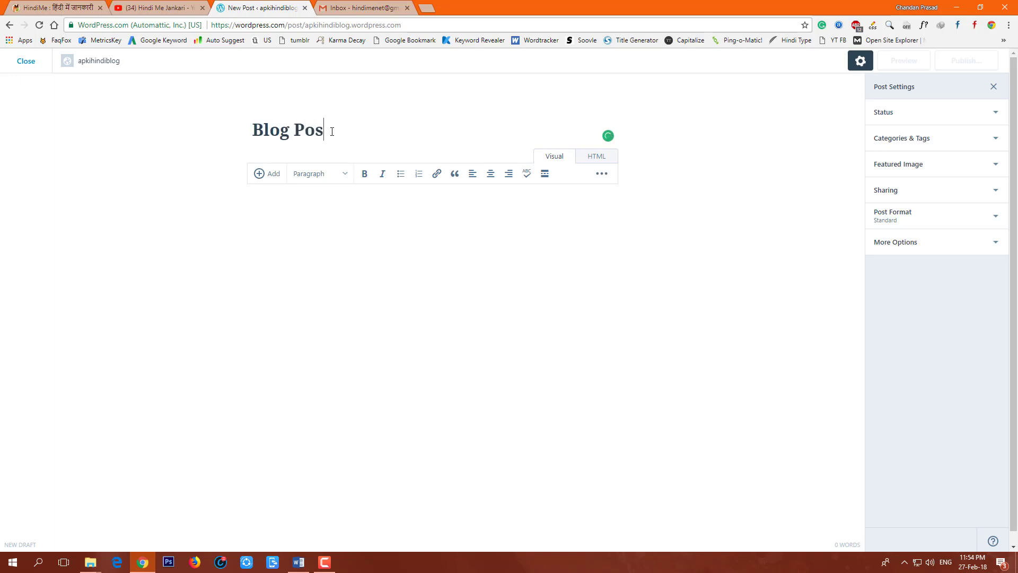
text(tTo)
key(BackSpace)
text(itle)
click(332, 131)
Review the paragraph styles and insertable content types, and enter "dbvd ddvh idsvodvdml" as the post's body text.
click(377, 231)
click(345, 175)
click(495, 268)
click(266, 175)
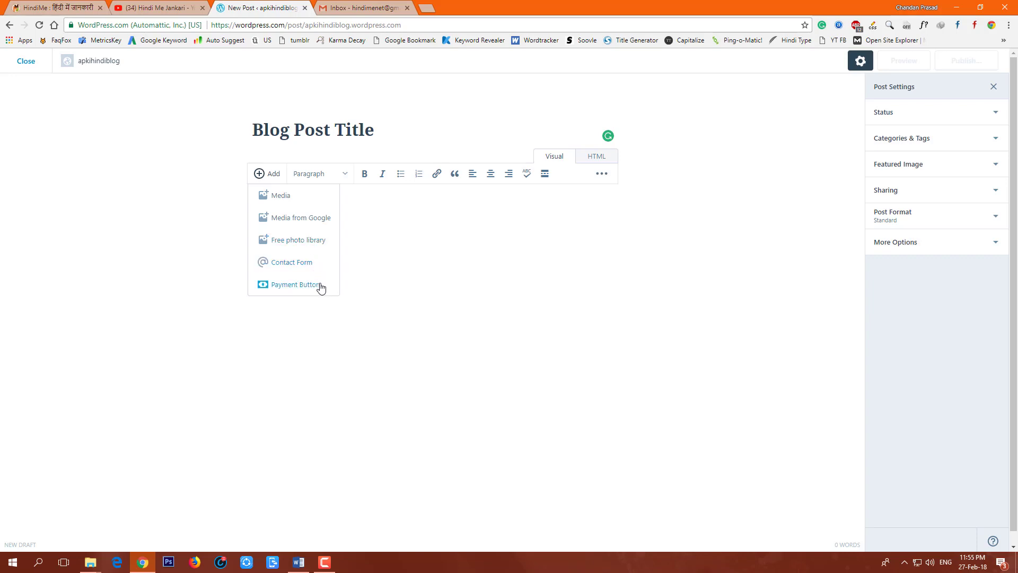
click(471, 239)
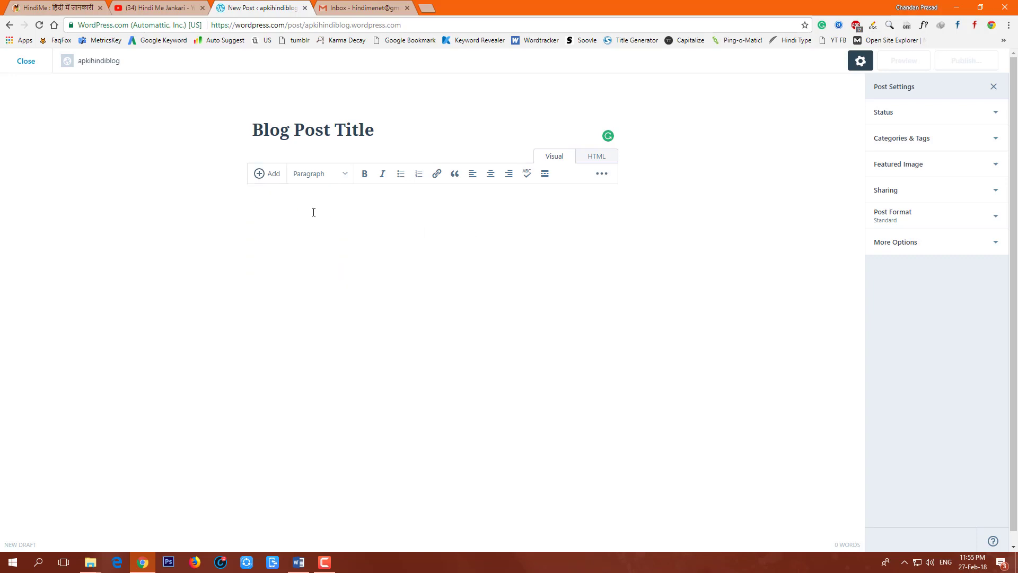
text(dbvd  ddvh idsvodvdml)
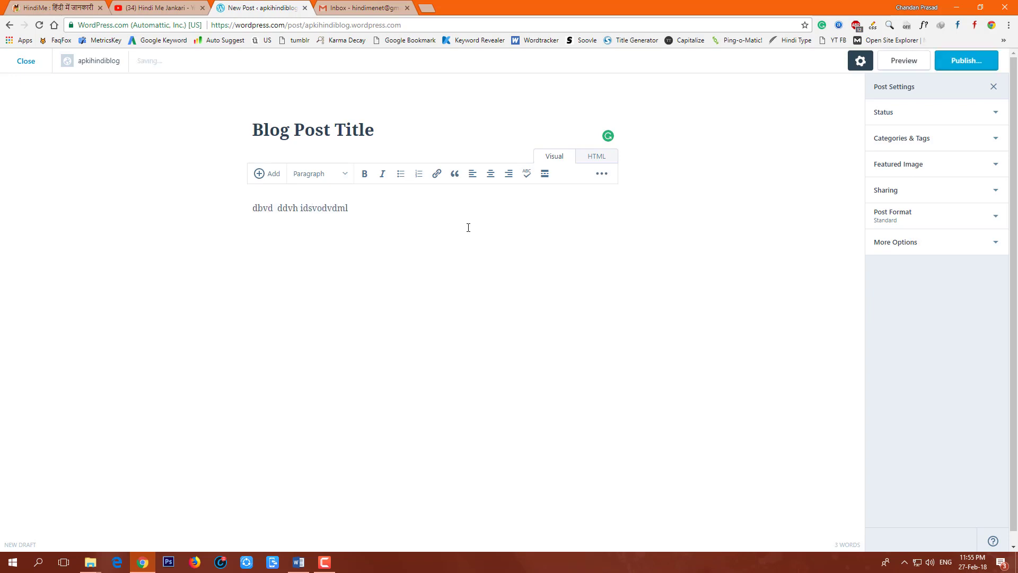
Examine the post's Categories & Tags, Featured Image and Post Format settings, and select the page address.
click(977, 141)
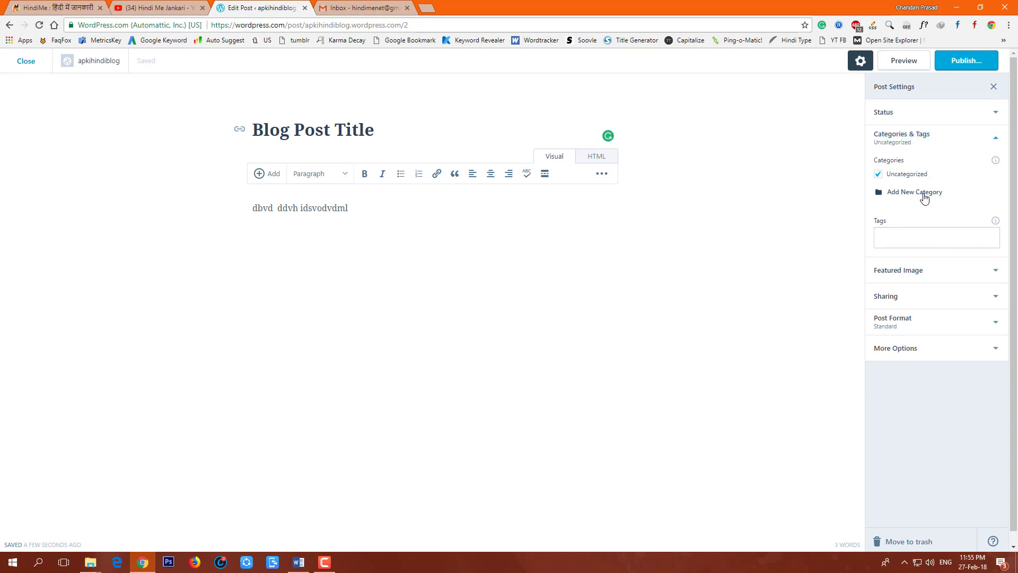
click(931, 272)
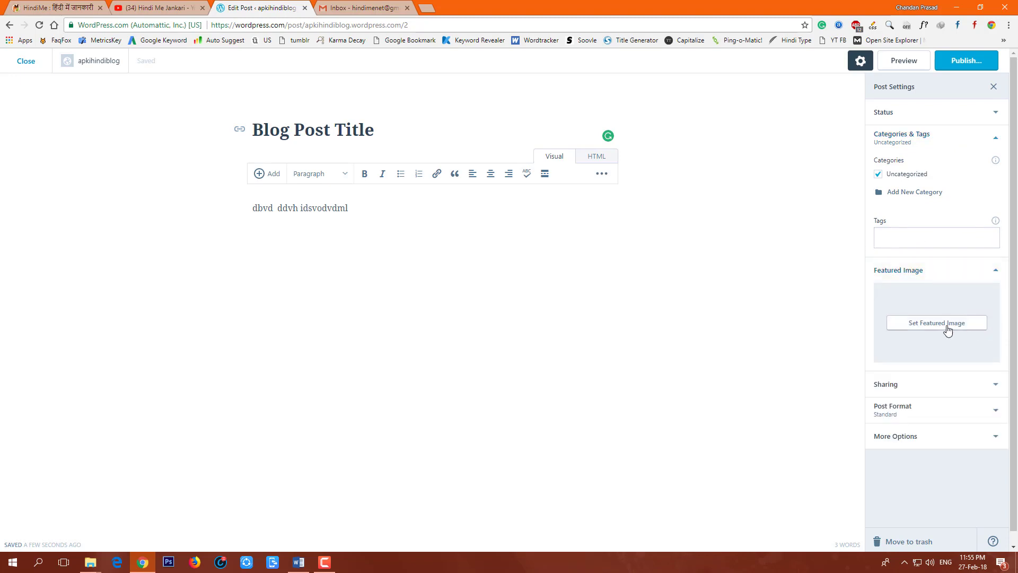
click(957, 421)
scroll(962, 414, down, 1)
scroll(965, 403, up, 1)
click(965, 403)
click(295, 25)
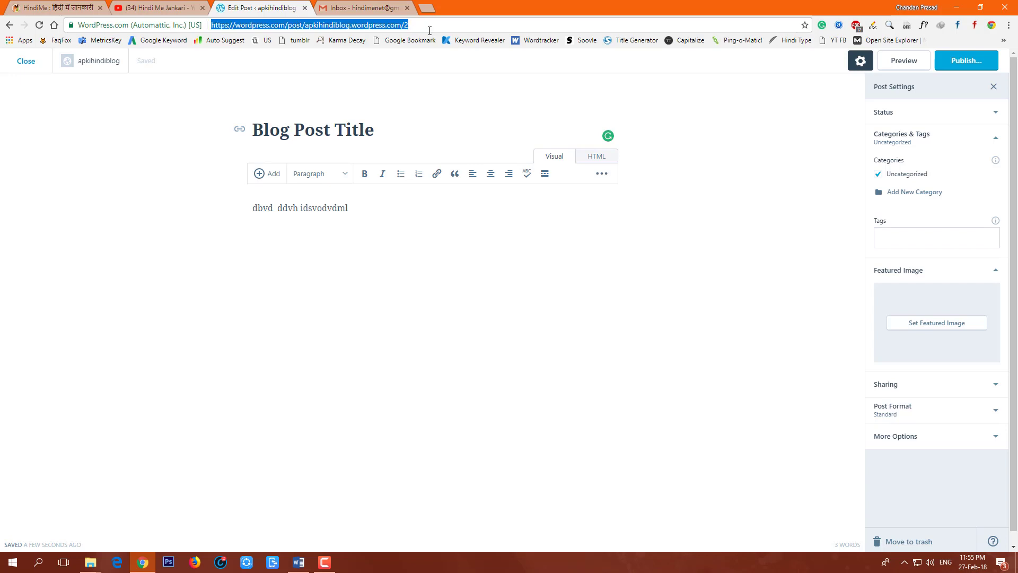